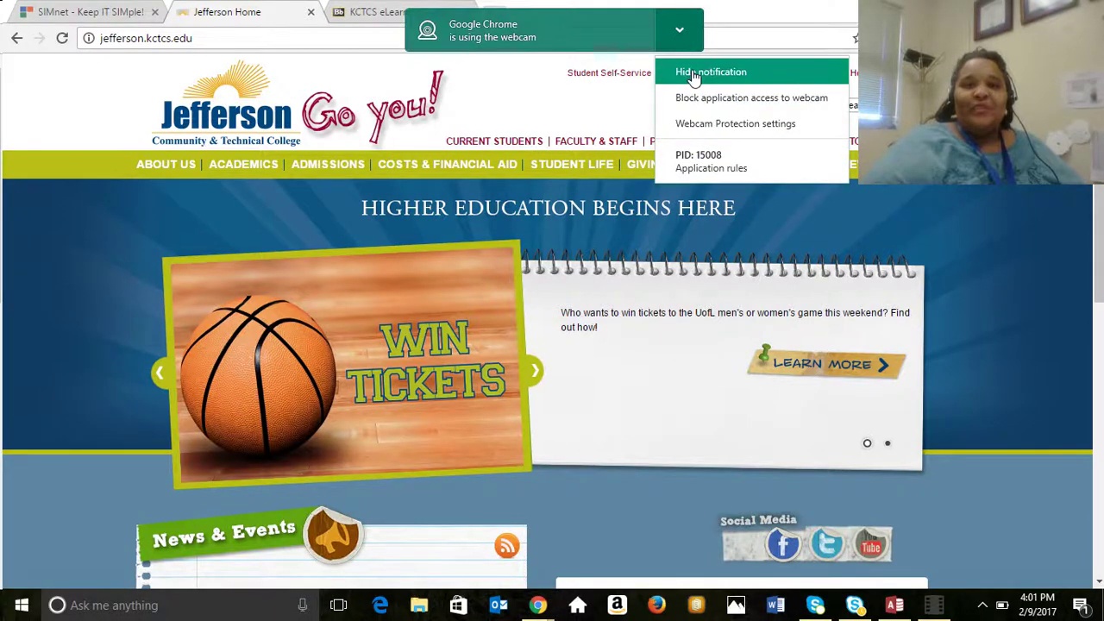
# - Hide the webcam notification and look through the Jefferson home page, including its News & Events and JCTC Tweets sections
pyautogui.click(694, 74)
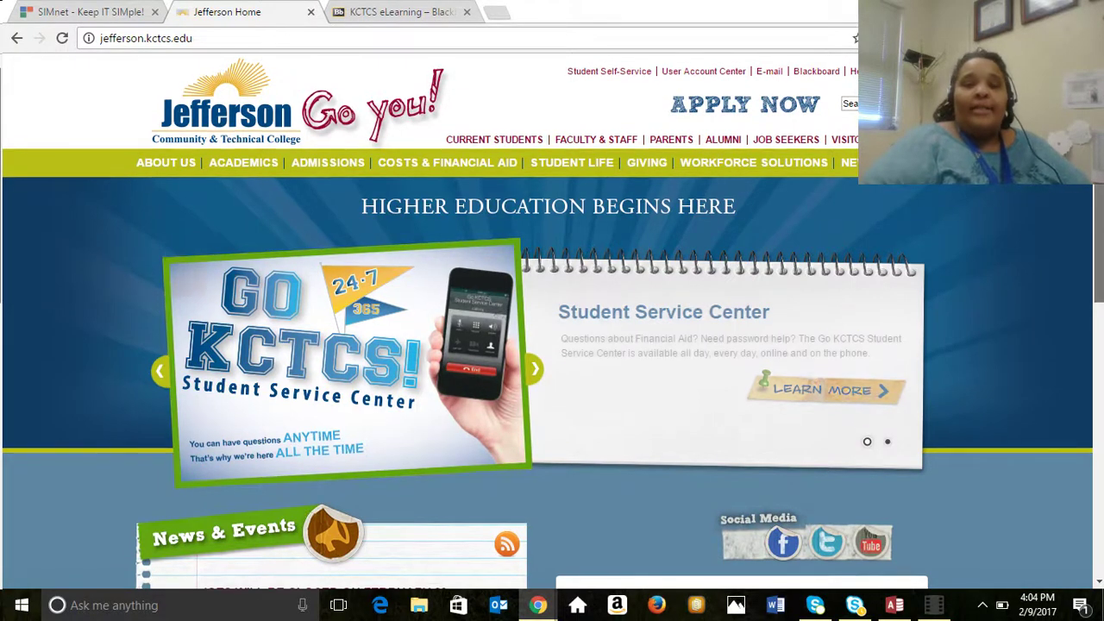
pyautogui.scroll(-5, 1102, 293)
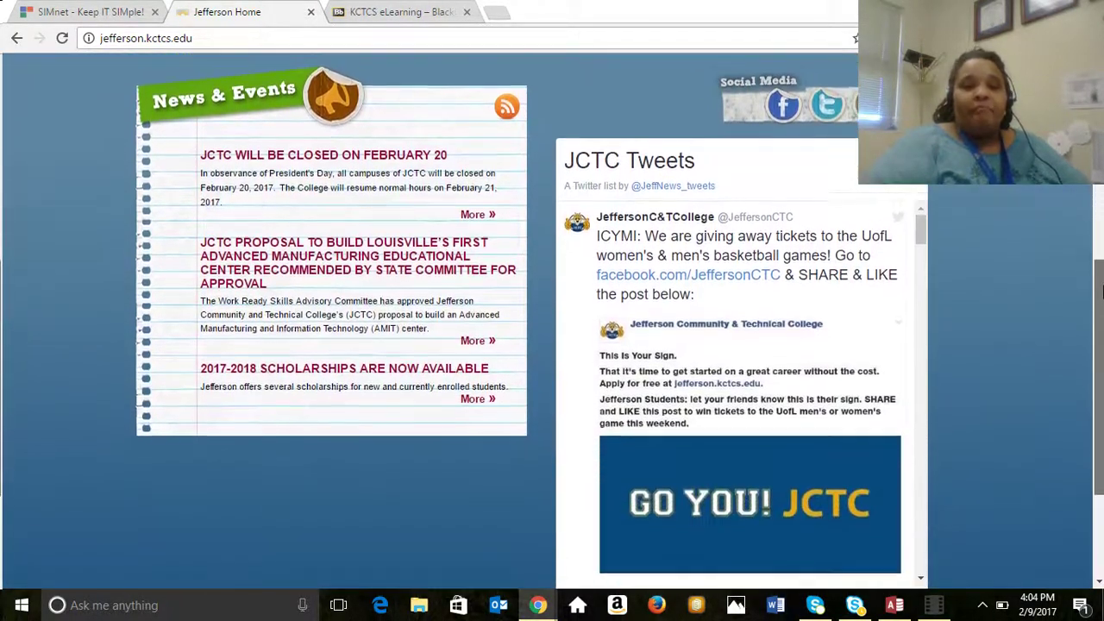
pyautogui.moveTo(1102, 293); pyautogui.dragTo(1092, 216)
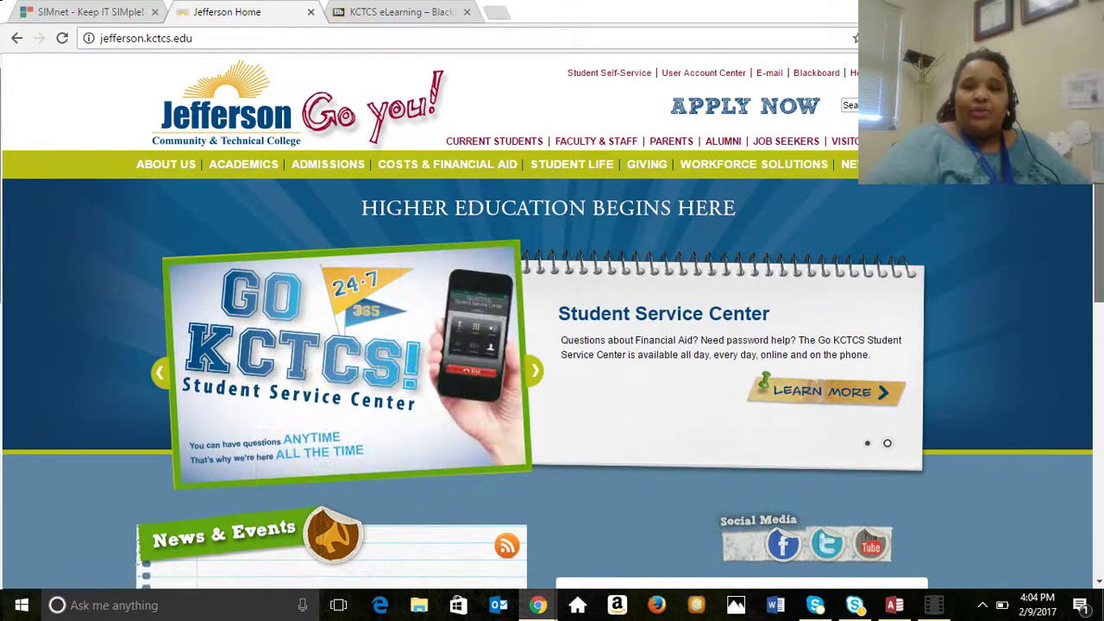
pyautogui.scroll(-5, 1101, 312)
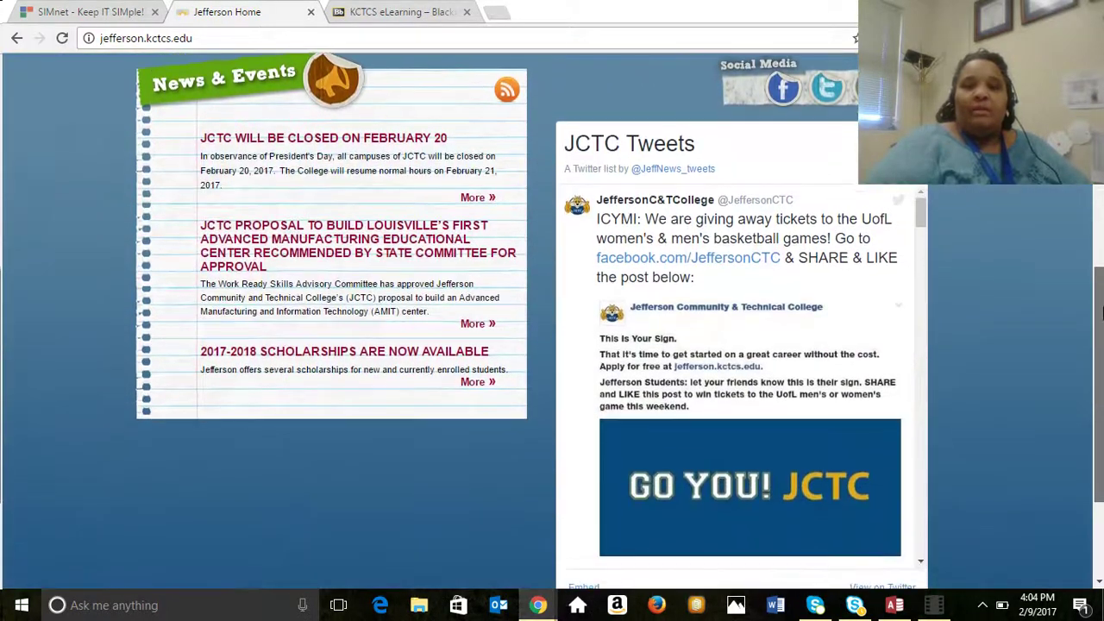
pyautogui.scroll(-1, 1100, 312)
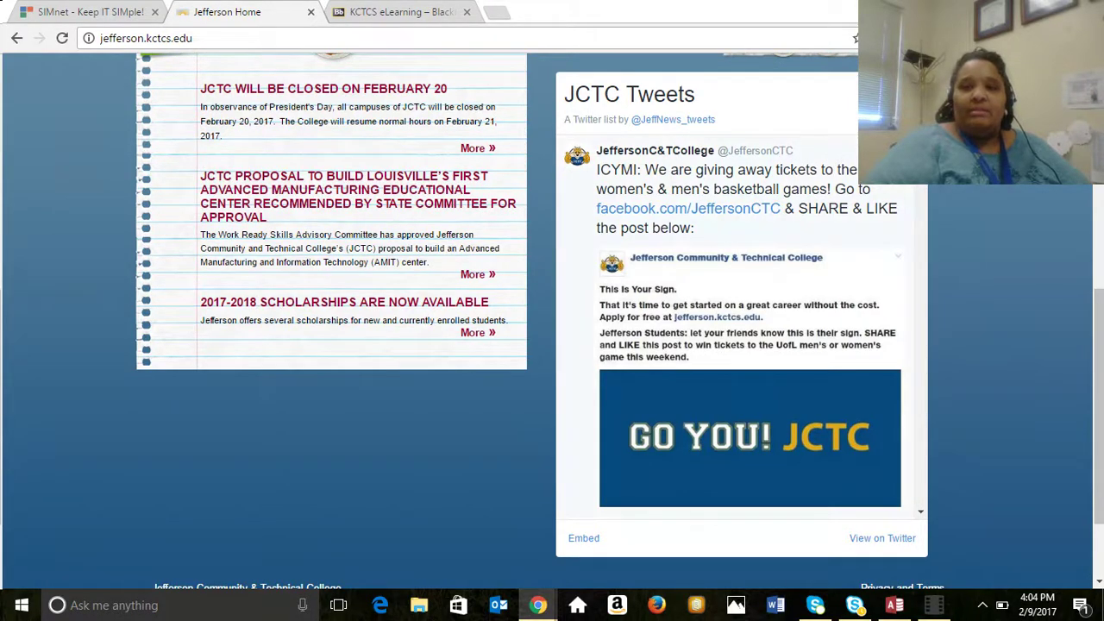
pyautogui.scroll(-1, 742, 327)
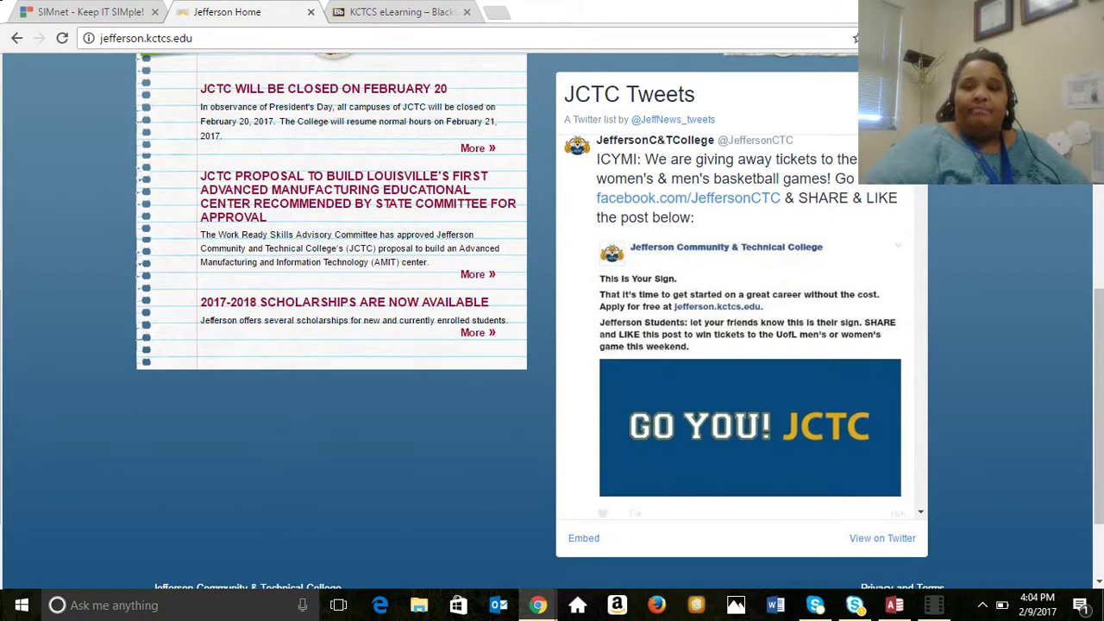
pyautogui.moveTo(920, 150); pyautogui.dragTo(991, 155)
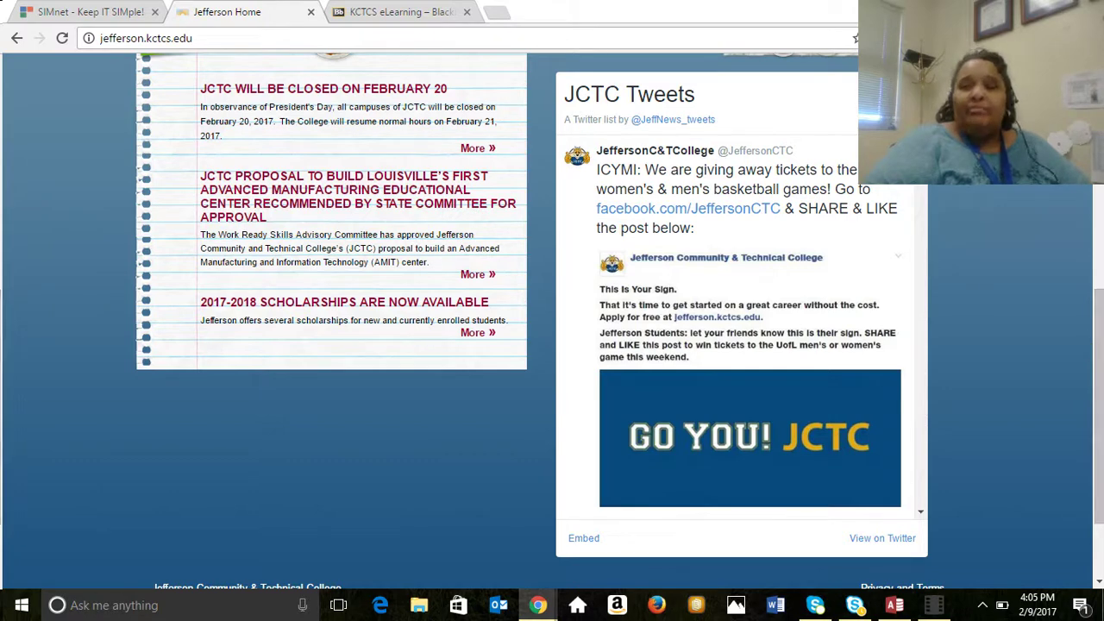
pyautogui.scroll(-1, 742, 311)
pyautogui.scroll(1, 742, 311)
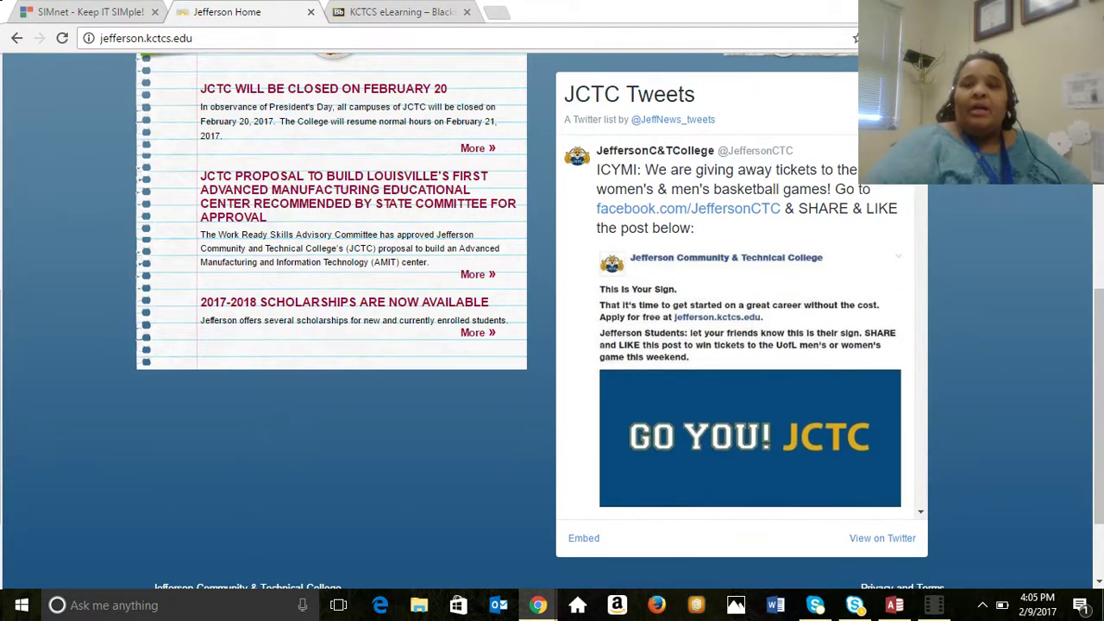
pyautogui.scroll(2, 1099, 280)
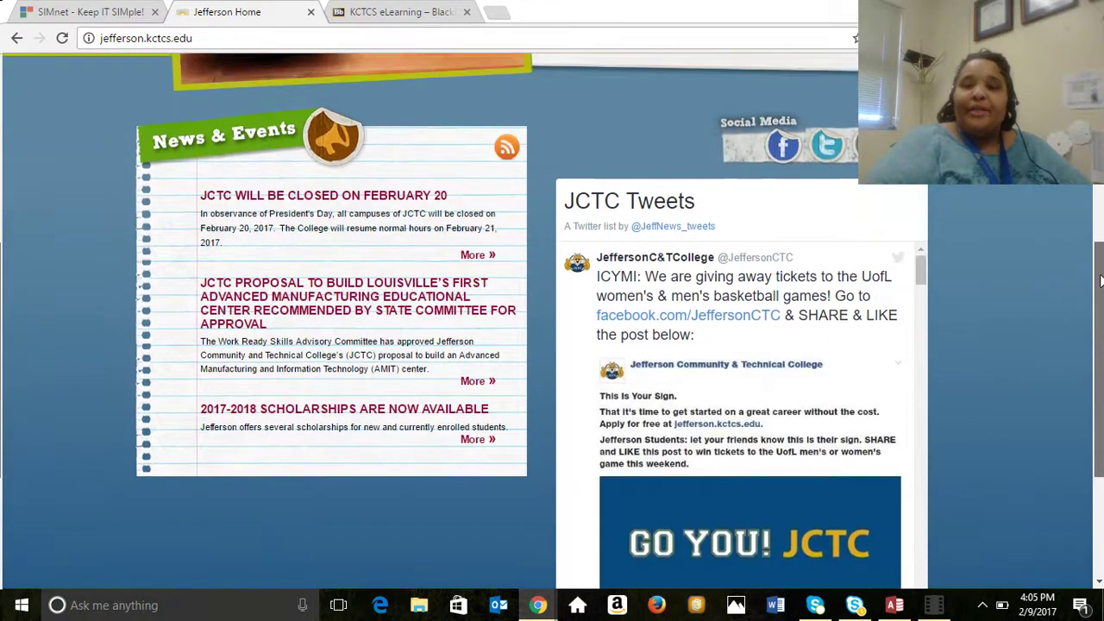
pyautogui.scroll(4, 1099, 280)
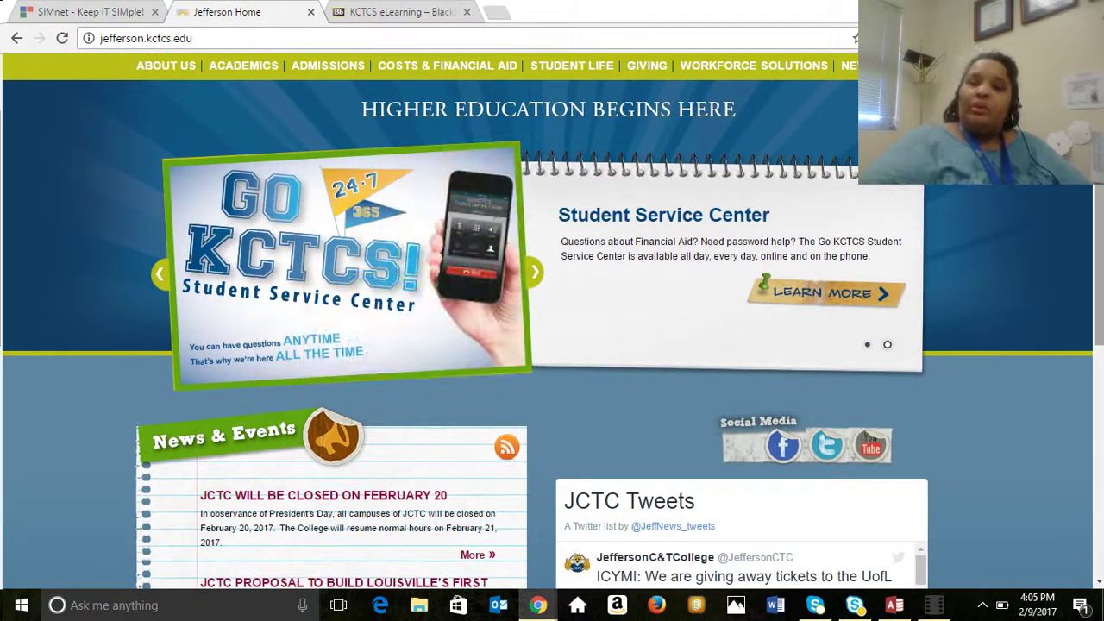
pyautogui.scroll(1, 1100, 280)
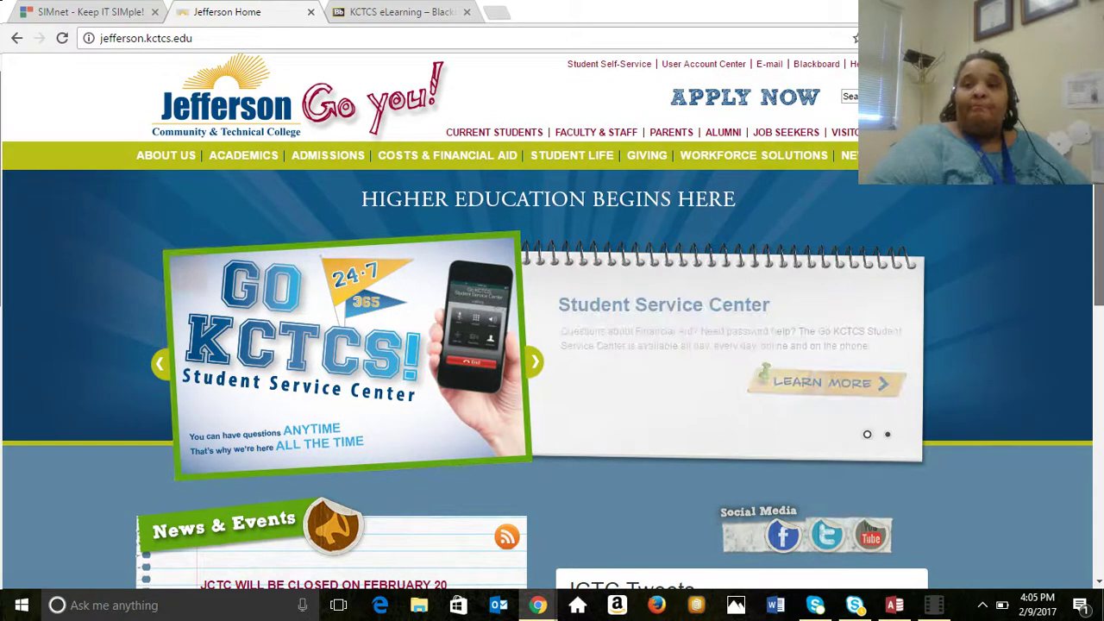
pyautogui.scroll(-3, 551, 321)
pyautogui.scroll(-4, 1100, 316)
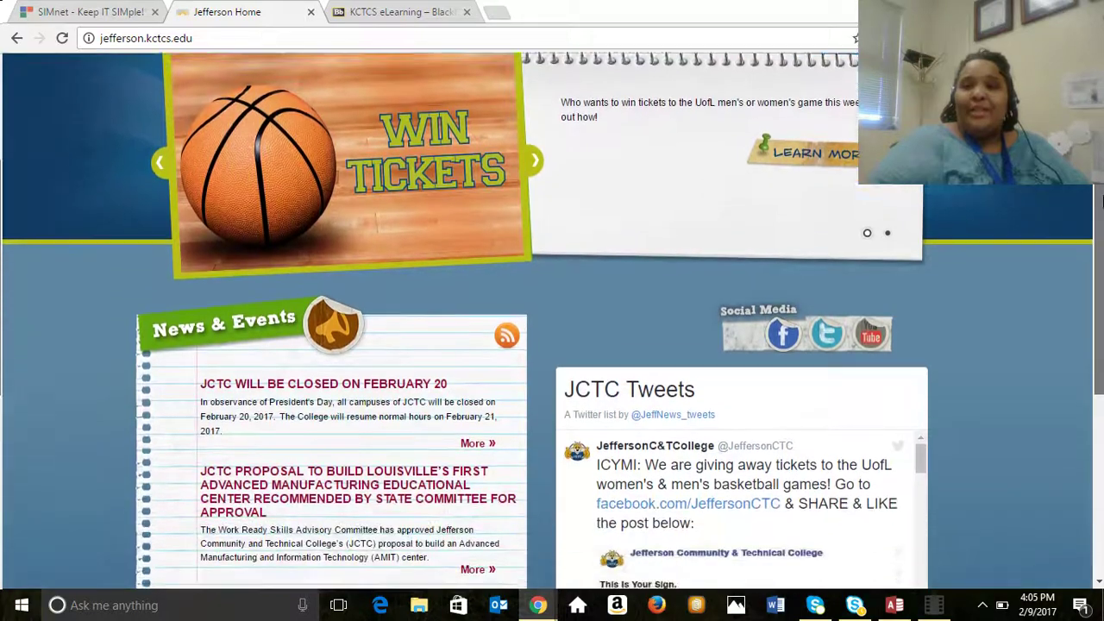
pyautogui.scroll(5, 1100, 315)
pyautogui.scroll(1, 1100, 315)
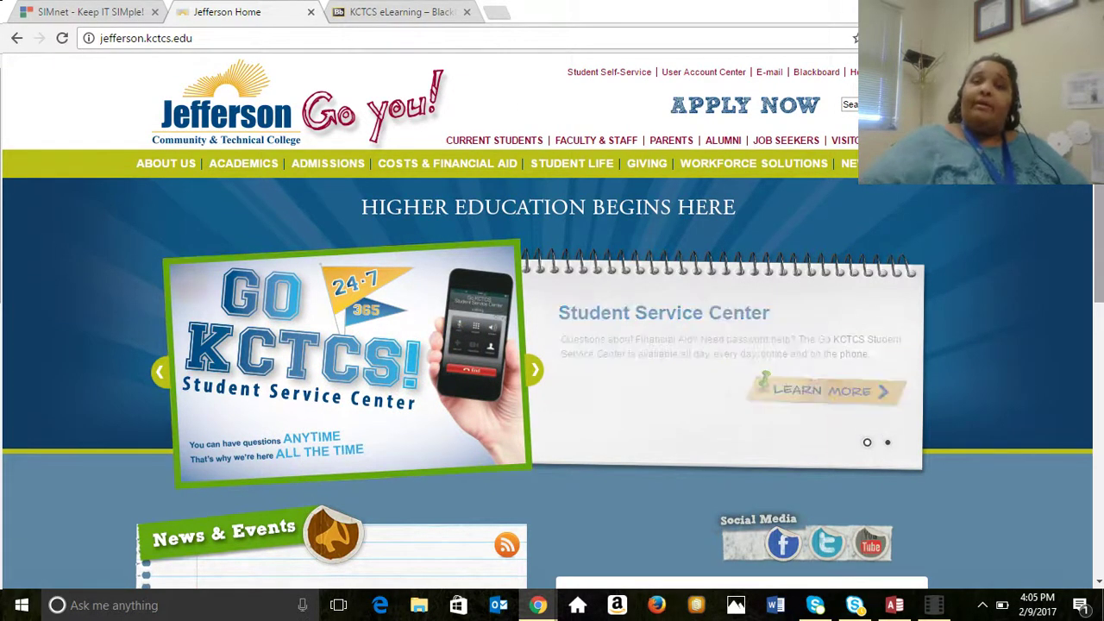
# - Open Google.com in a new browser tab
pyautogui.click(498, 11)
pyautogui.write('Google.com')
pyautogui.press('Return')
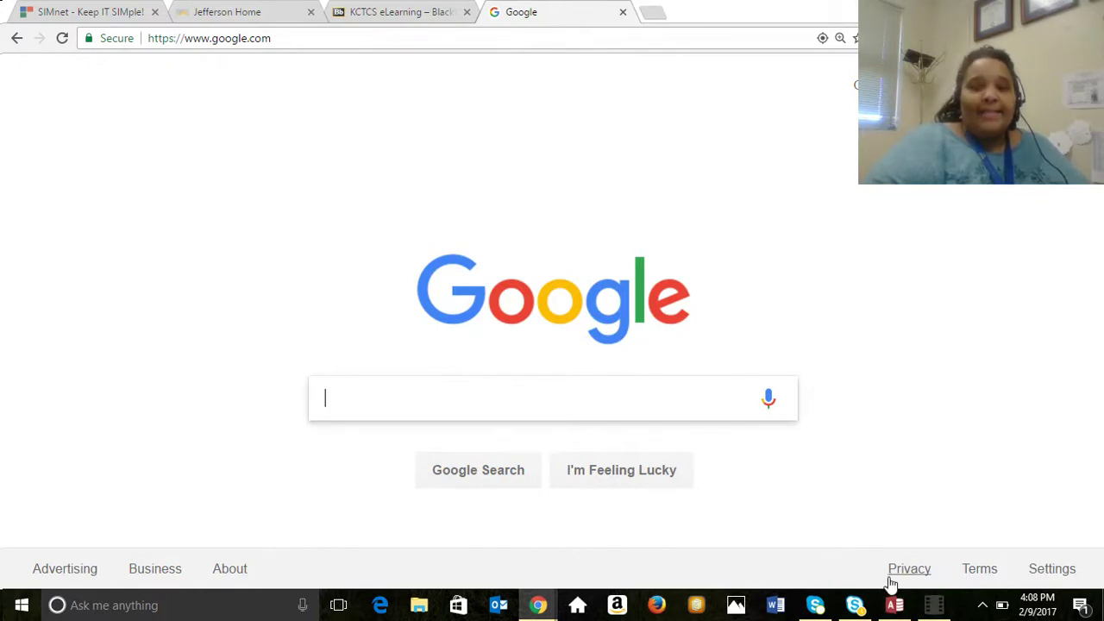
# - Switch to the Students database in Access and close the 2-4-1981 Student Qry design without saving its changes
pyautogui.click(893, 609)
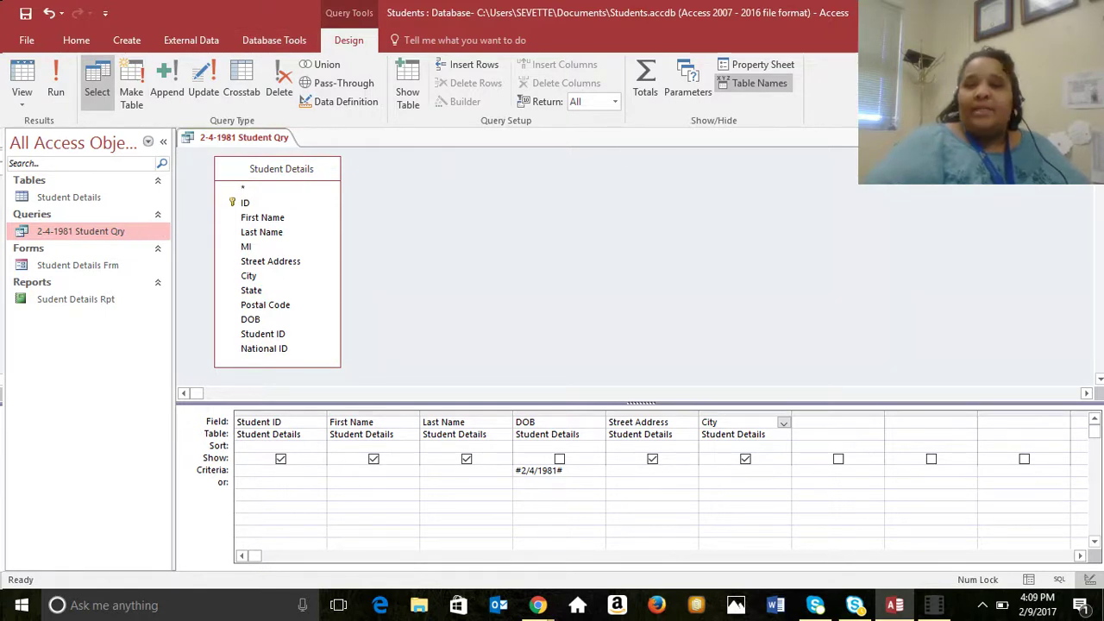
pyautogui.click(1096, 137)
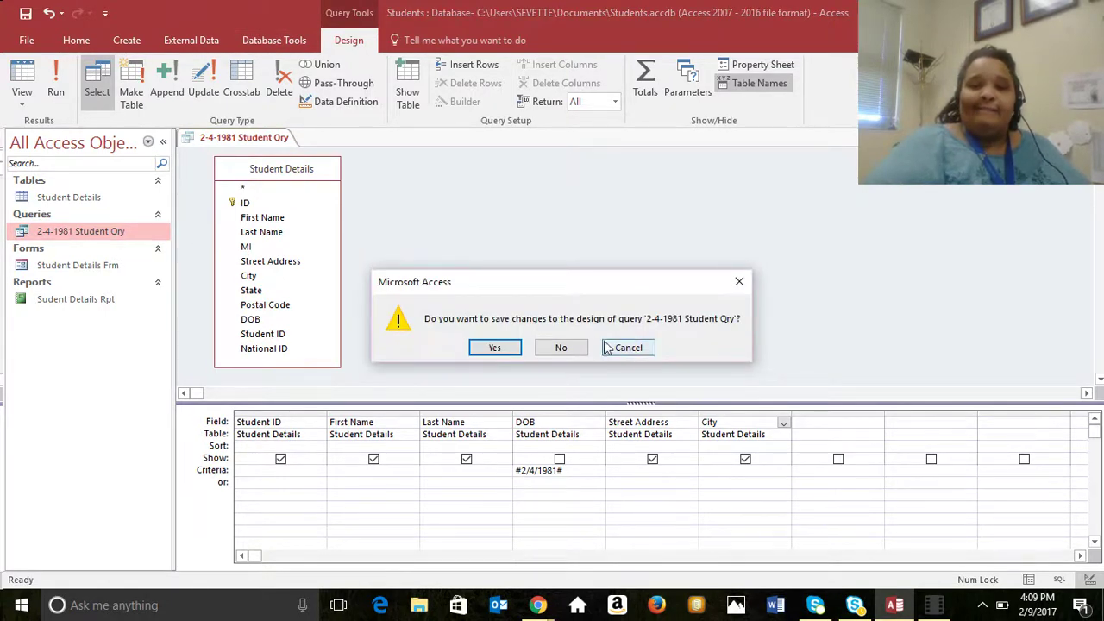
pyautogui.click(569, 347)
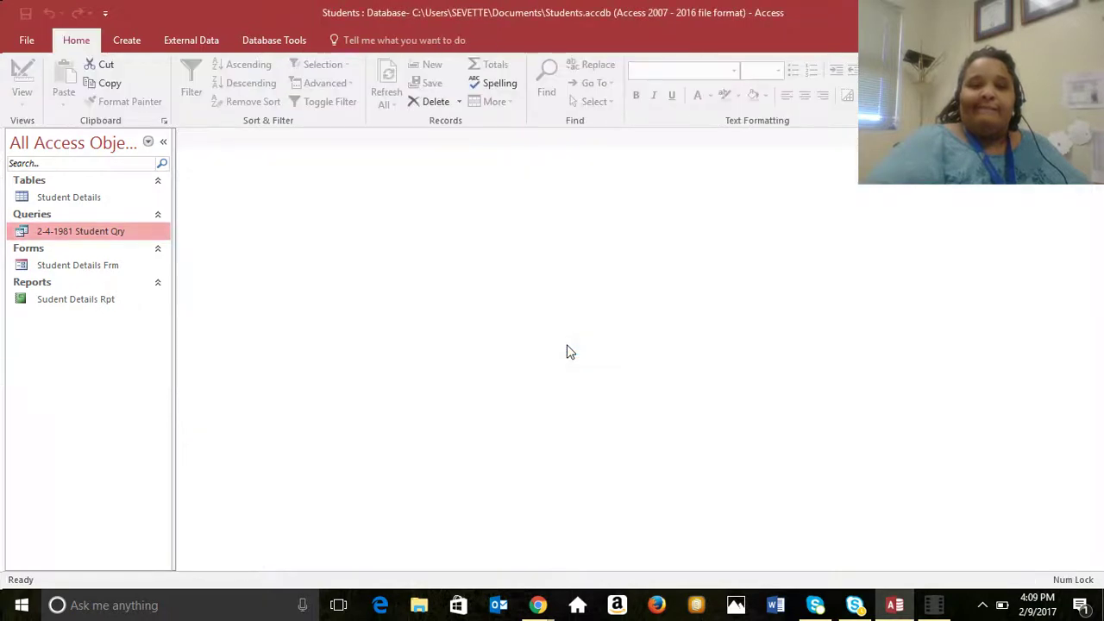
# - Review the category and group filter options available for listing the database objects
pyautogui.click(147, 143)
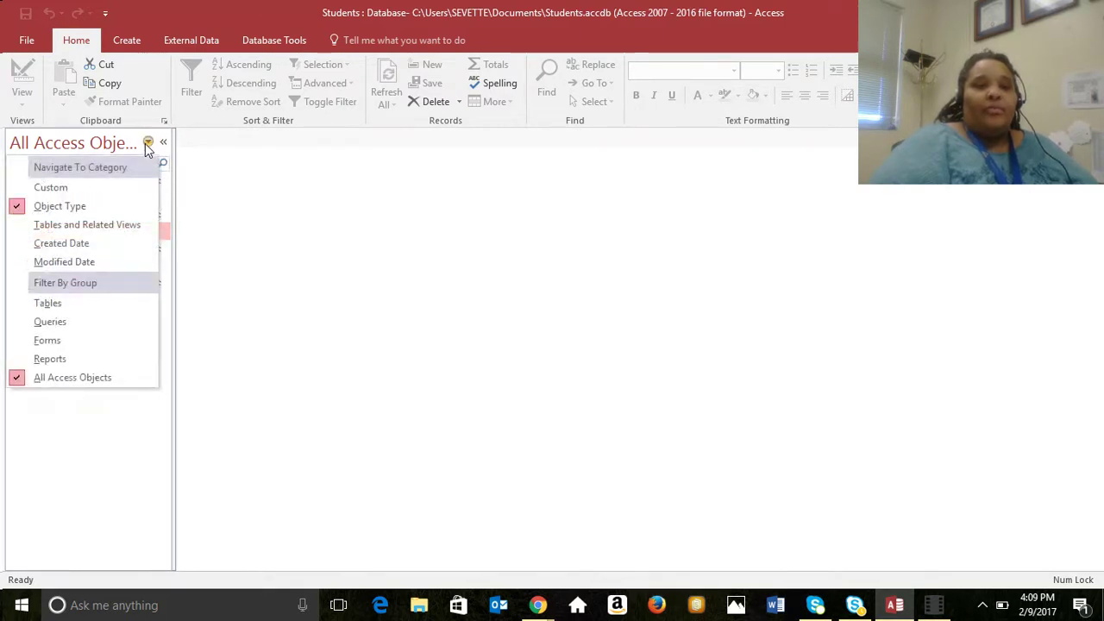
pyautogui.click(148, 143)
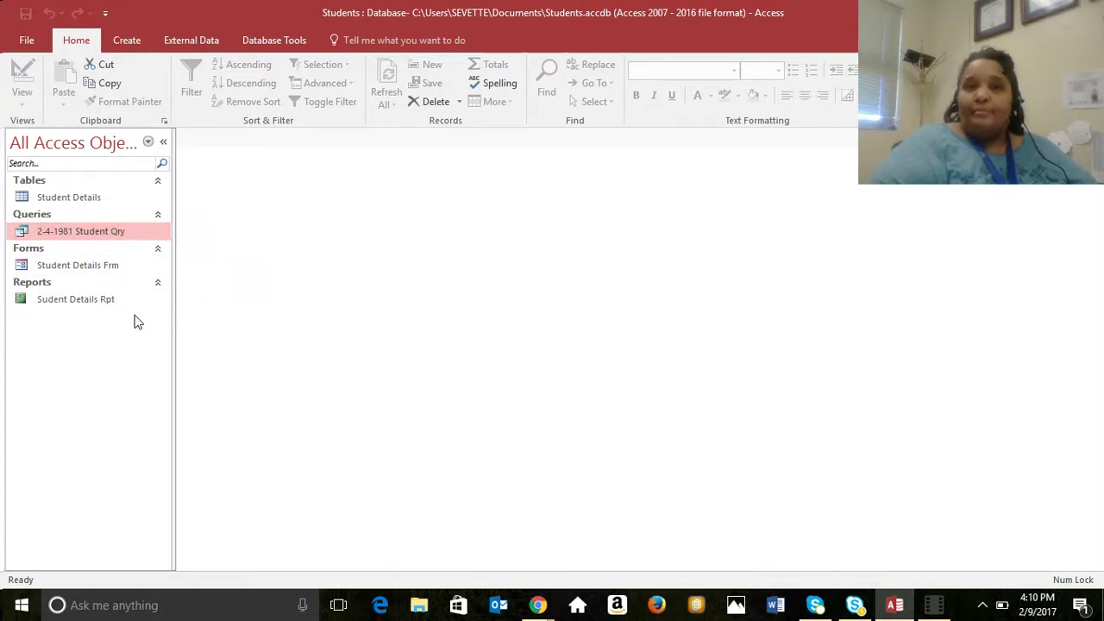
# - View the Student Details table's records, close the table, and check which actions are available for it
pyautogui.click(65, 196)
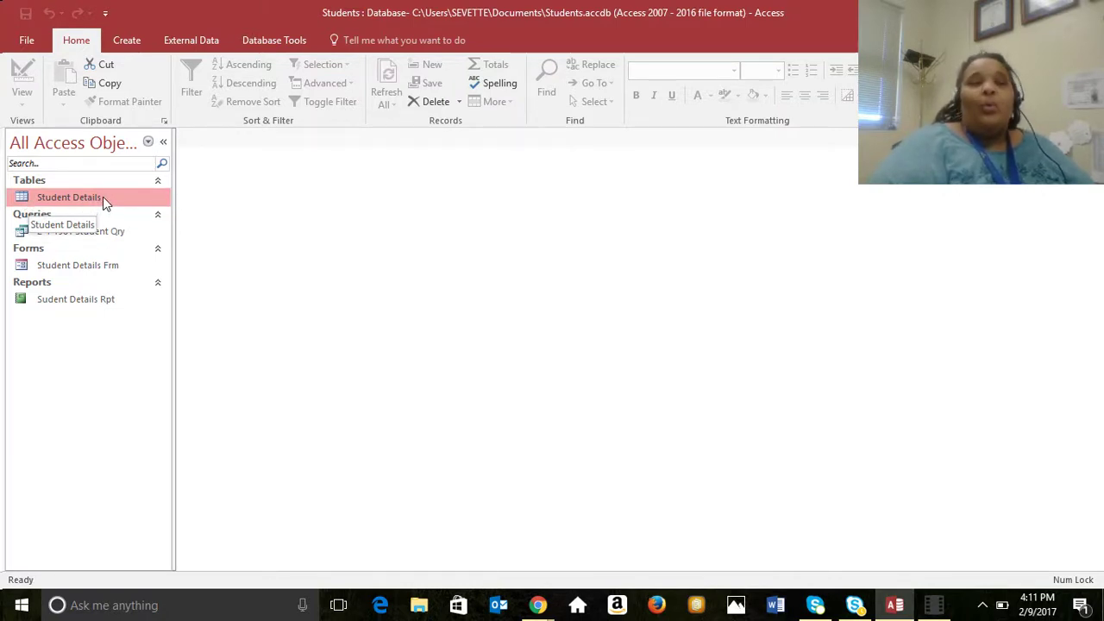
pyautogui.doubleClick(103, 196)
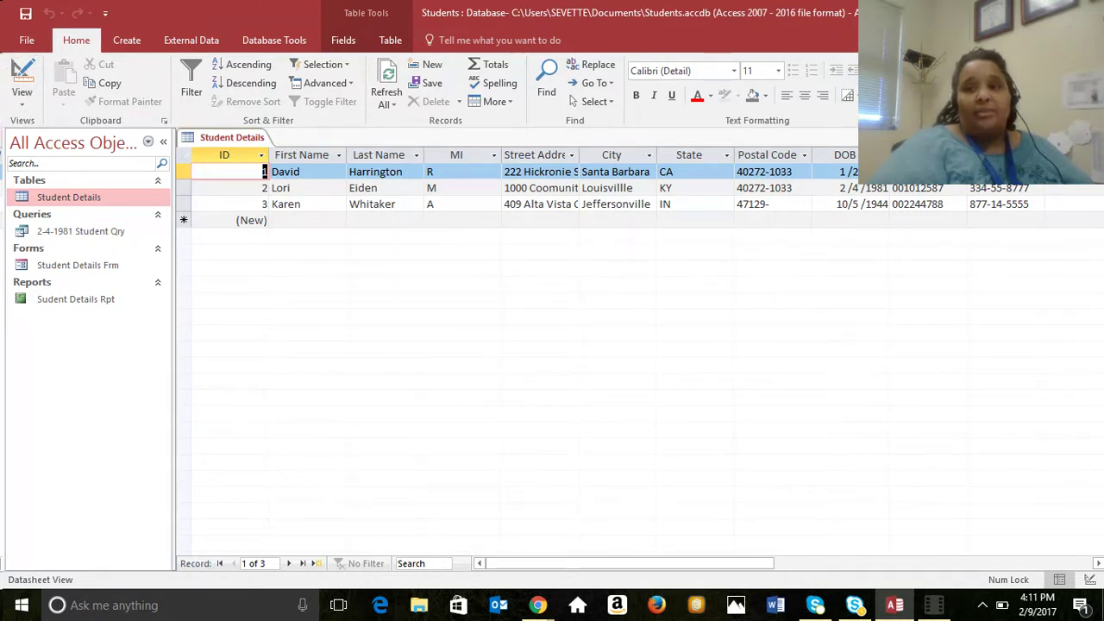
pyautogui.hotkey('ctrl', 'w')
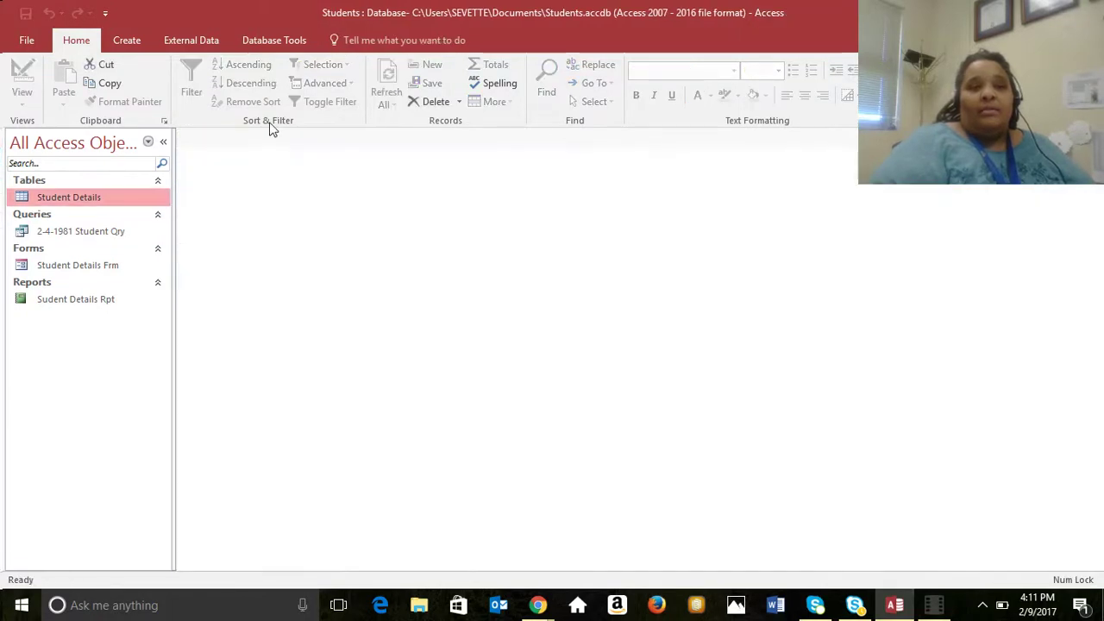
pyautogui.rightClick(79, 199)
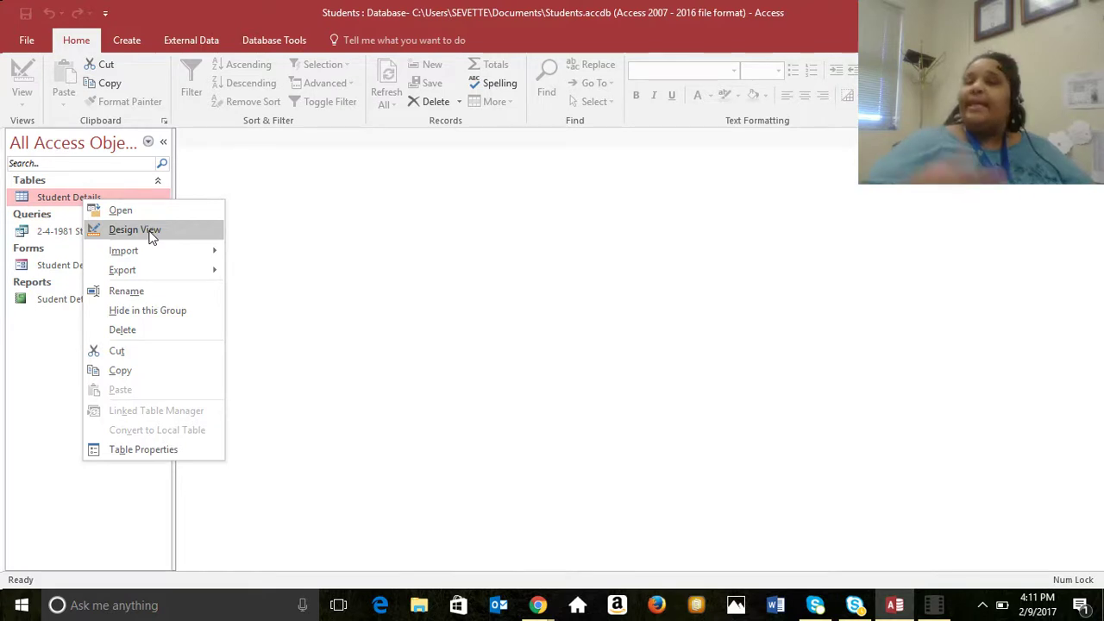
pyautogui.click(283, 213)
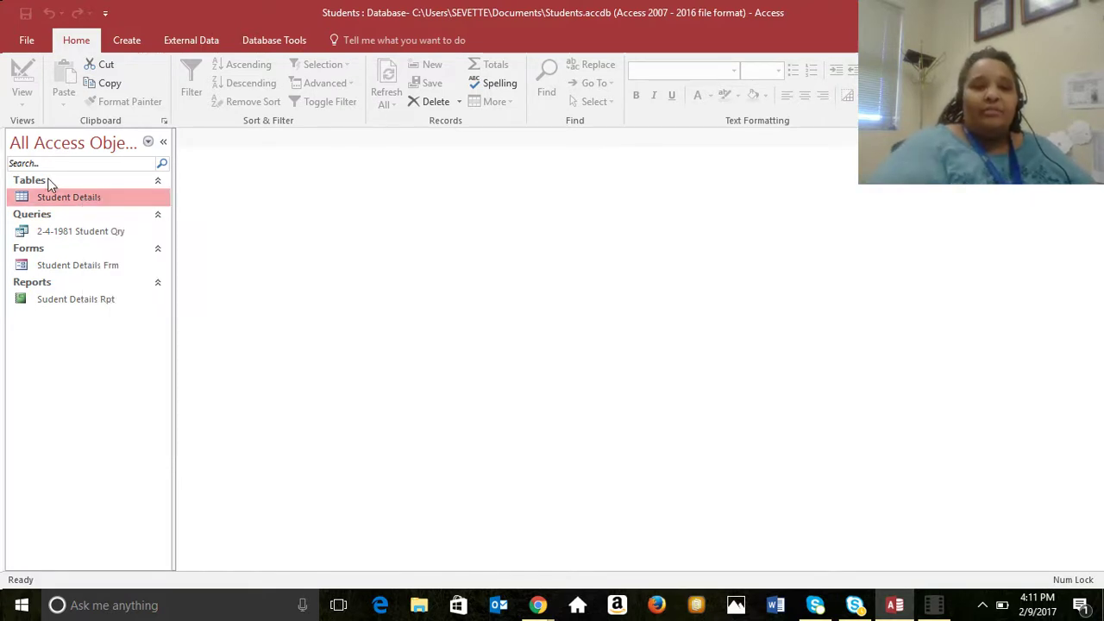
# - Open the Student Details table and switch it to Design View
pyautogui.doubleClick(72, 205)
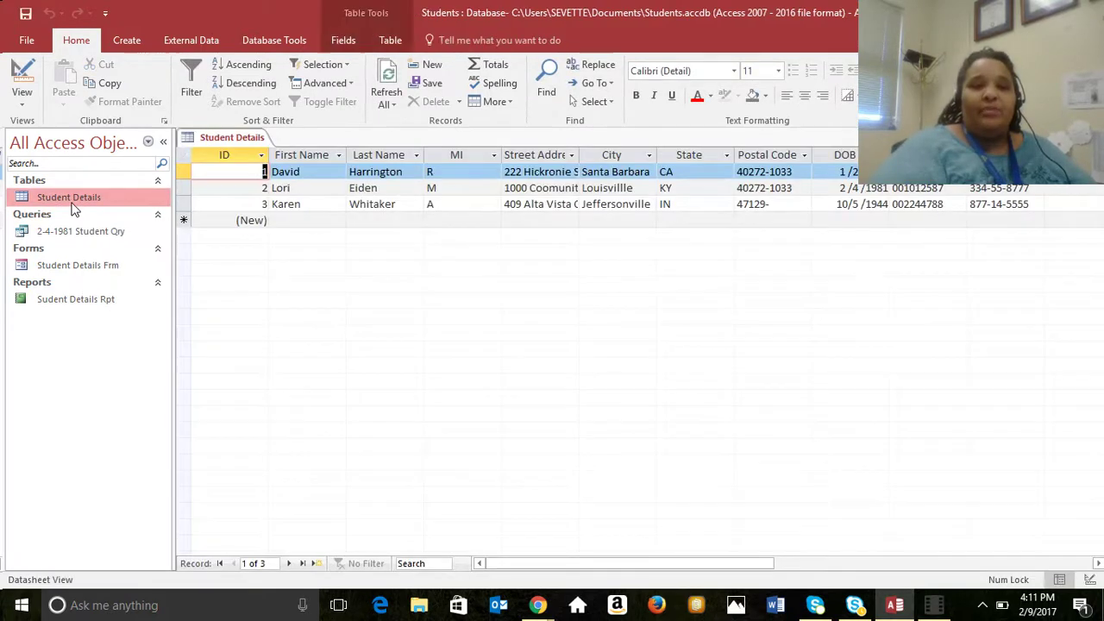
pyautogui.click(25, 105)
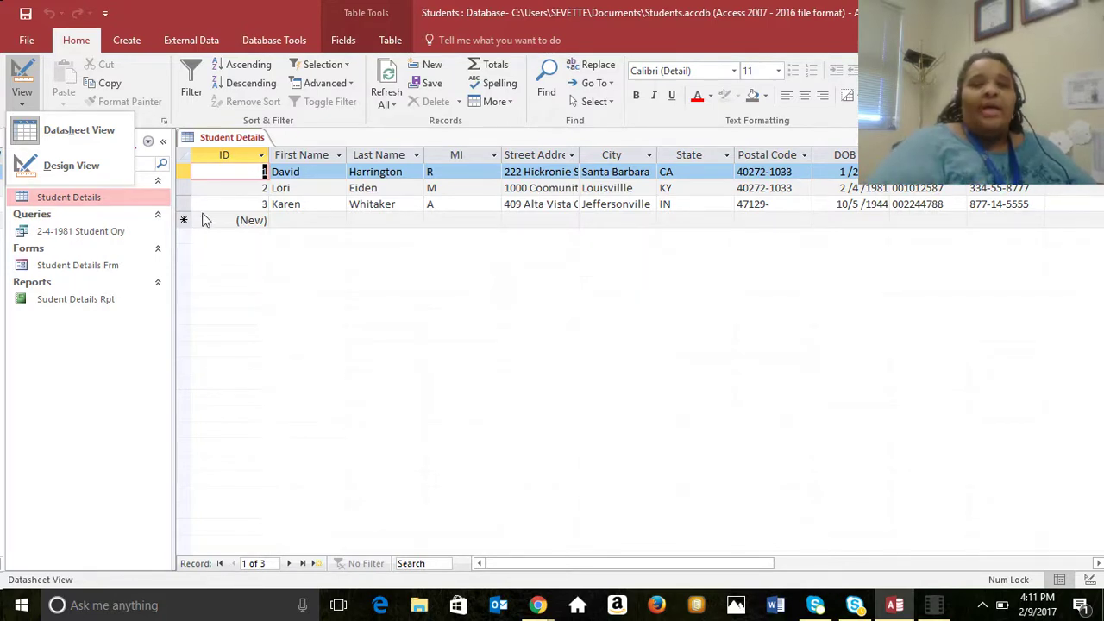
pyautogui.click(88, 164)
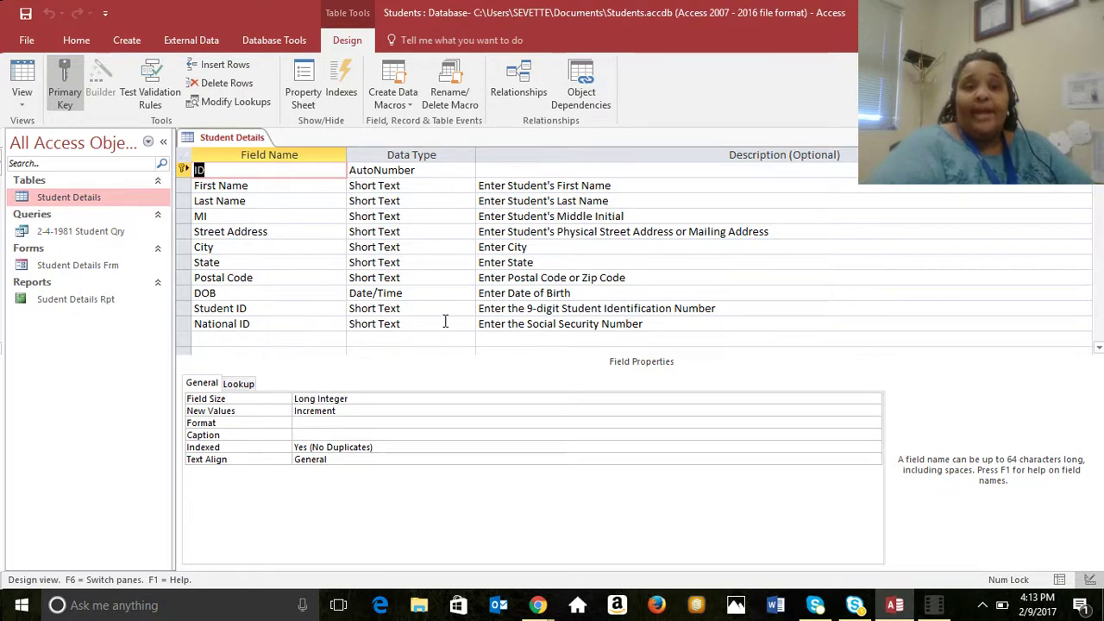
# - Review the available data types for the National ID and First Name fields without changing either
pyautogui.click(457, 327)
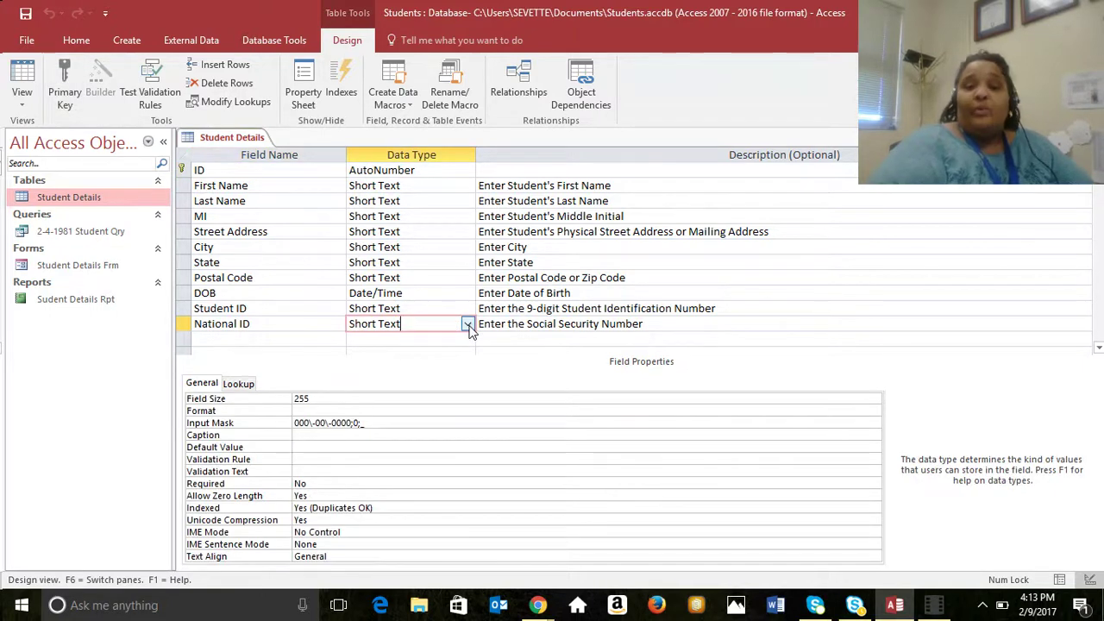
pyautogui.click(467, 326)
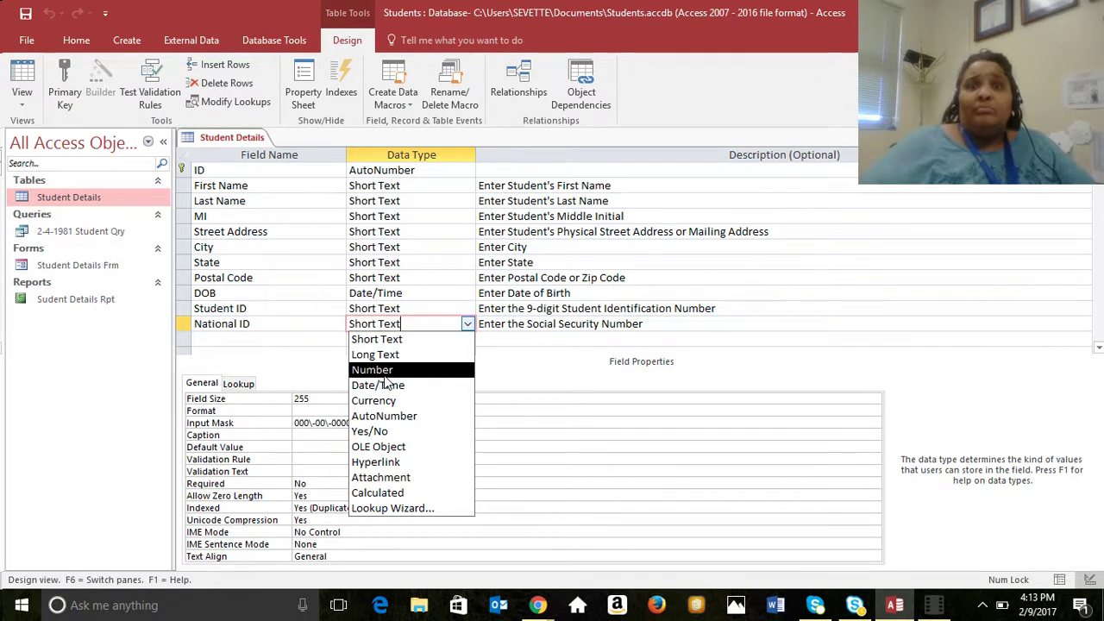
pyautogui.click(607, 199)
pyautogui.click(466, 186)
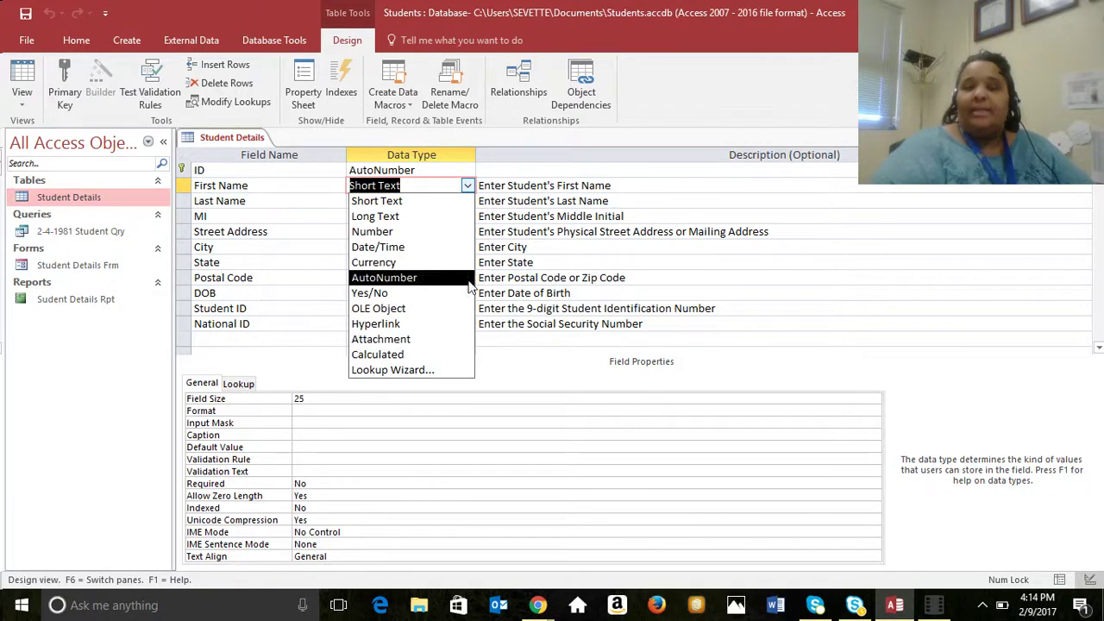
# - Read through the First Name field's description text in the table design
pyautogui.click(576, 185)
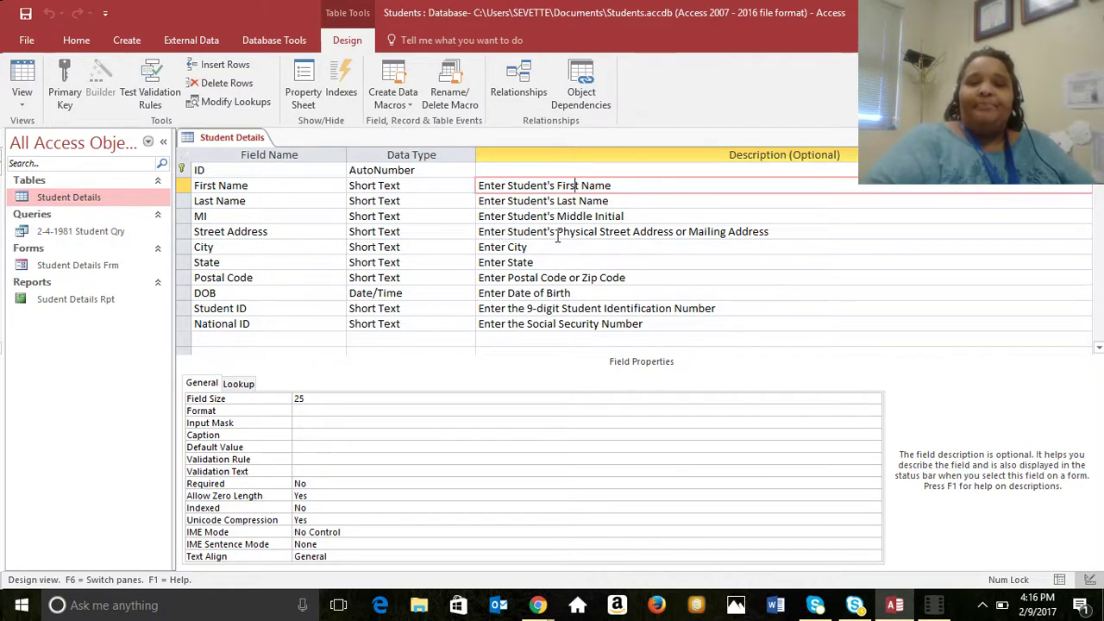
pyautogui.press('Home')
pyautogui.press('Right')
pyautogui.press('Right')
pyautogui.press('Right')
pyautogui.press('Right')
pyautogui.press('Right')
pyautogui.press('Right')
pyautogui.press('Right')
pyautogui.press('Right')
pyautogui.press('Right')
pyautogui.press('Right')
pyautogui.press('Right')
pyautogui.press('Right')
pyautogui.press('Right')
pyautogui.press('Right')
pyautogui.press('Right')
pyautogui.press('Right')
pyautogui.press('Right')
pyautogui.press('Right')
pyautogui.press('Right')
pyautogui.press('Right')
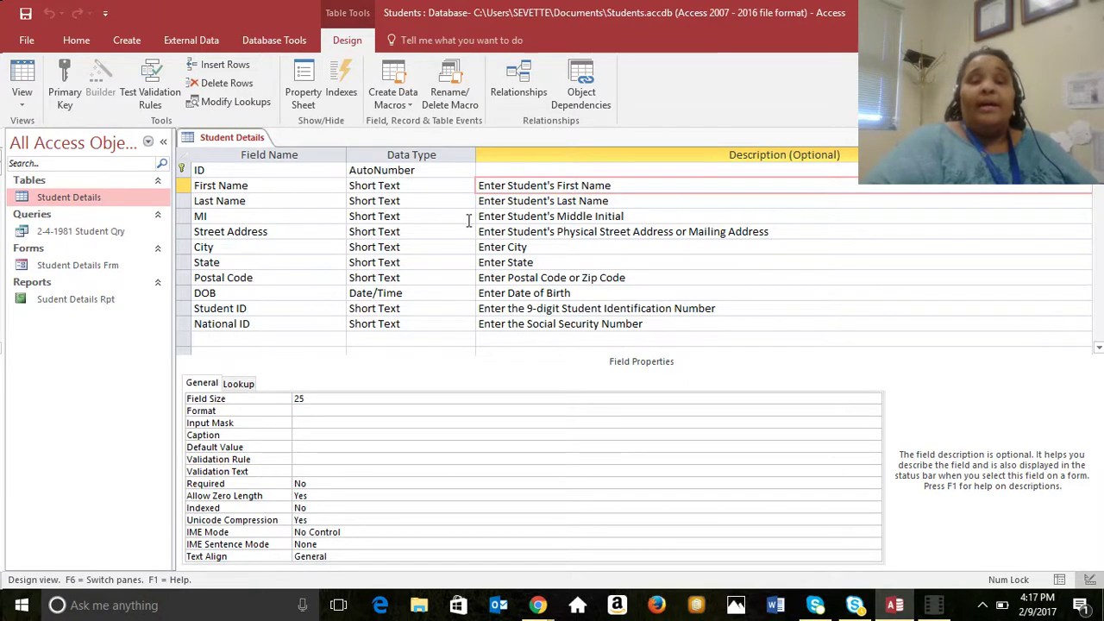
# - Examine the field properties and input masks of the Postal Code and DOB fields, along with the DOB description
pyautogui.click(240, 277)
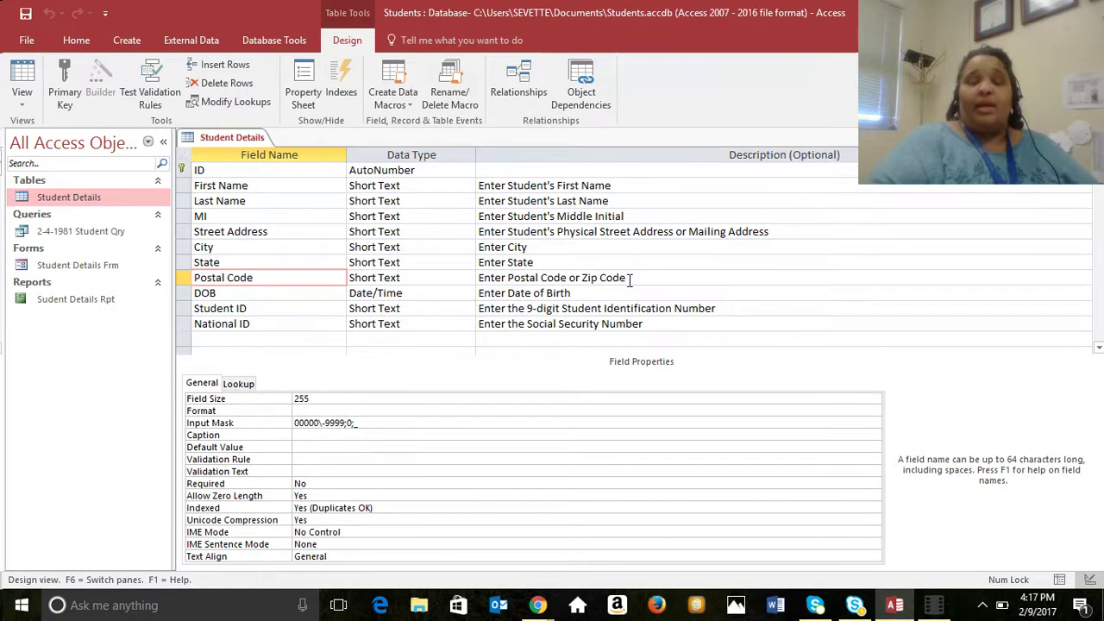
pyautogui.click(222, 294)
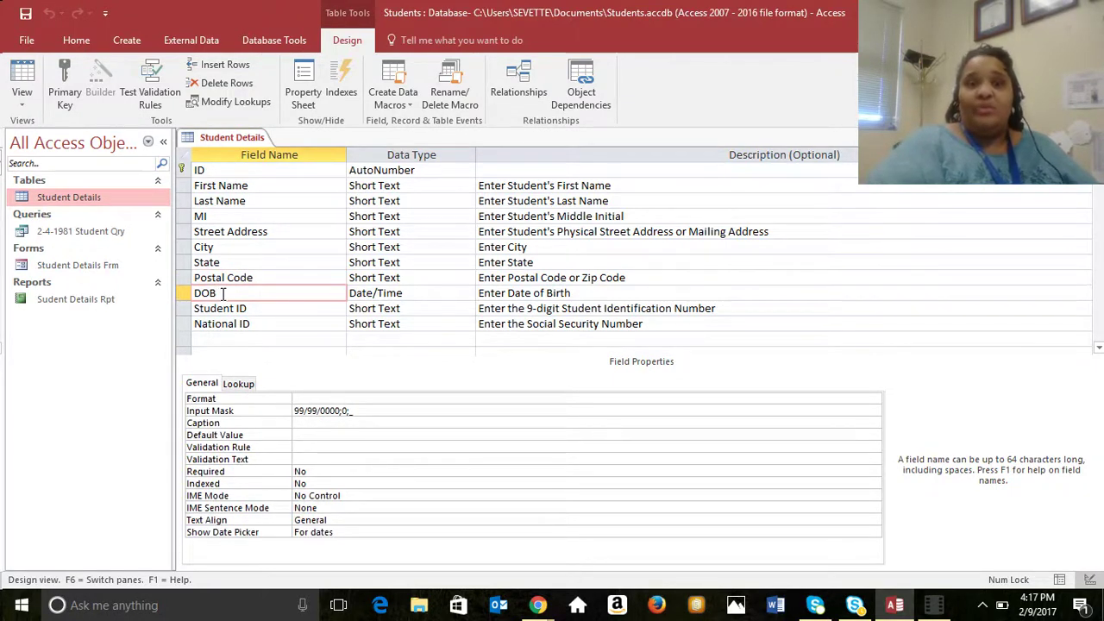
pyautogui.click(574, 293)
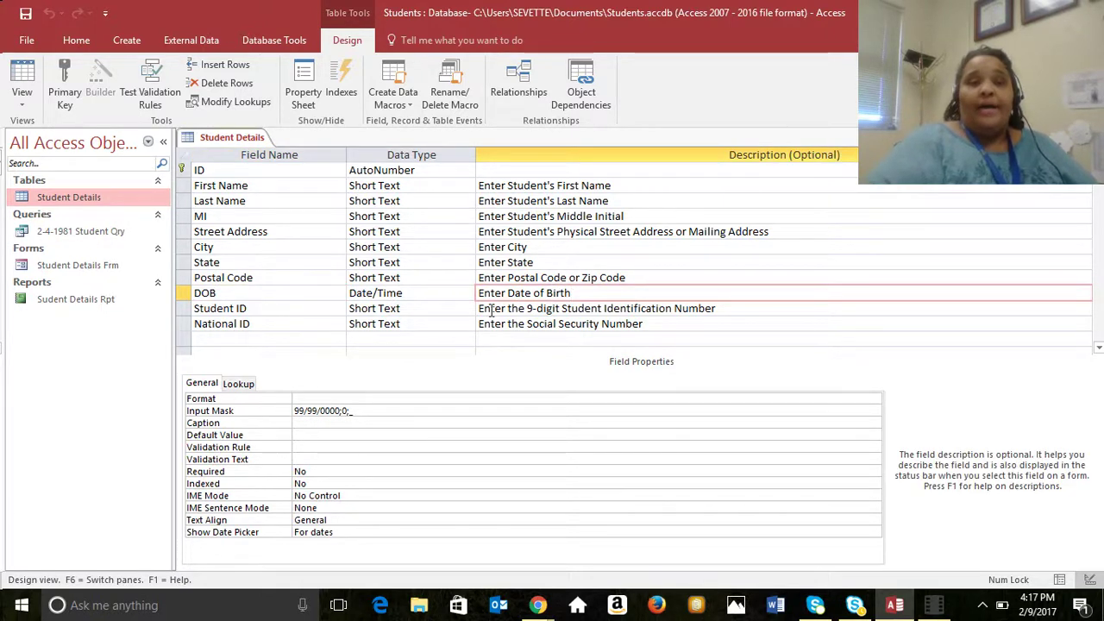
# - Examine the National ID field's properties and description, and close the Student Details table design
pyautogui.click(268, 324)
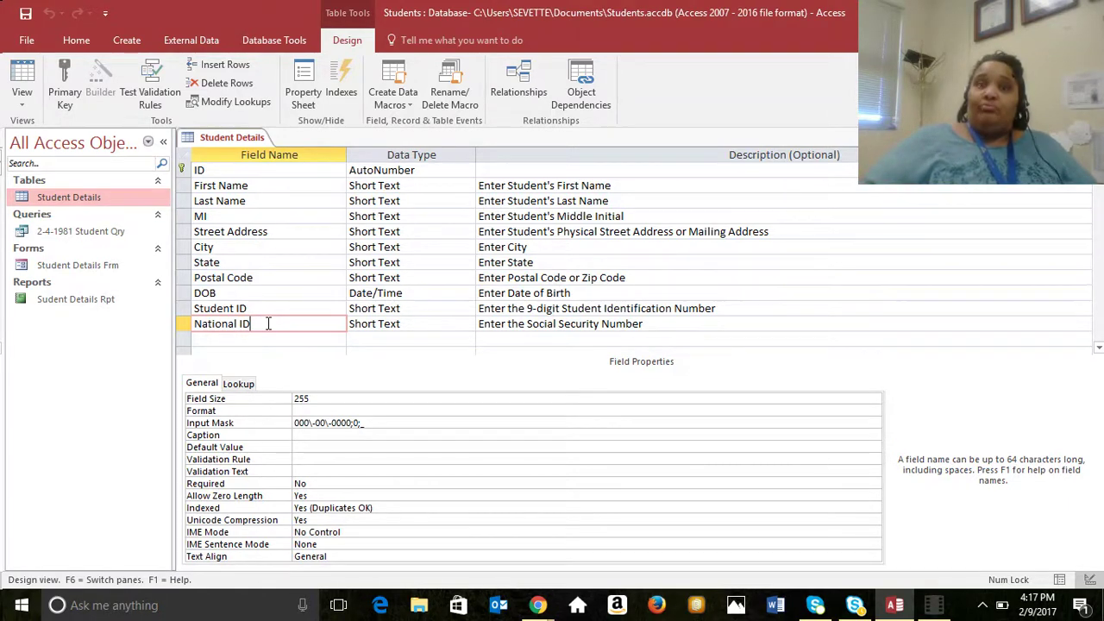
pyautogui.click(619, 324)
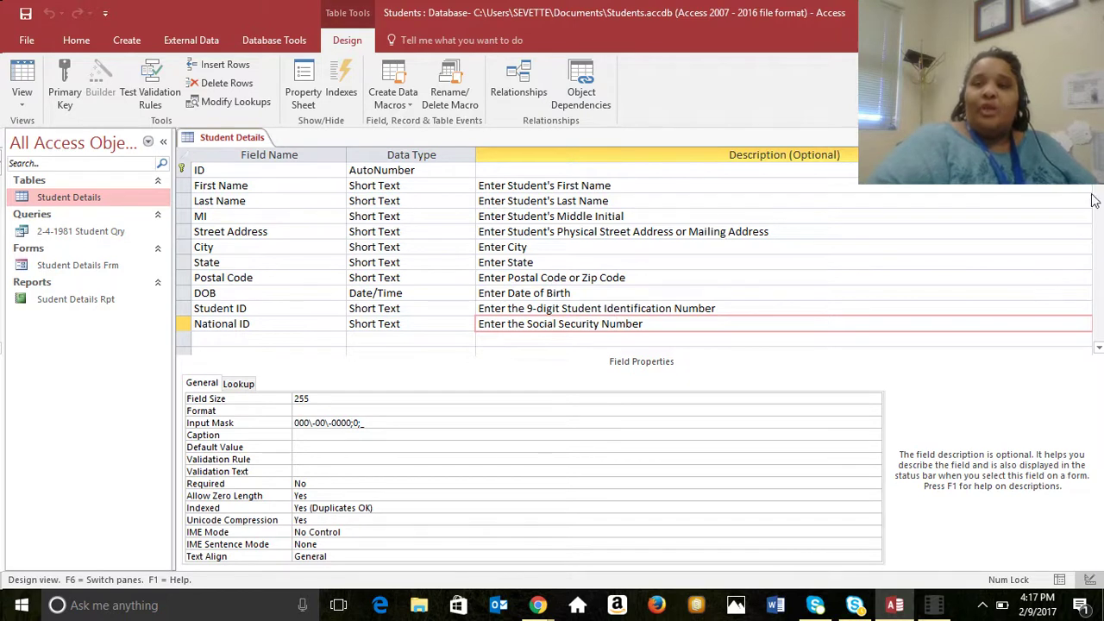
pyautogui.click(1096, 137)
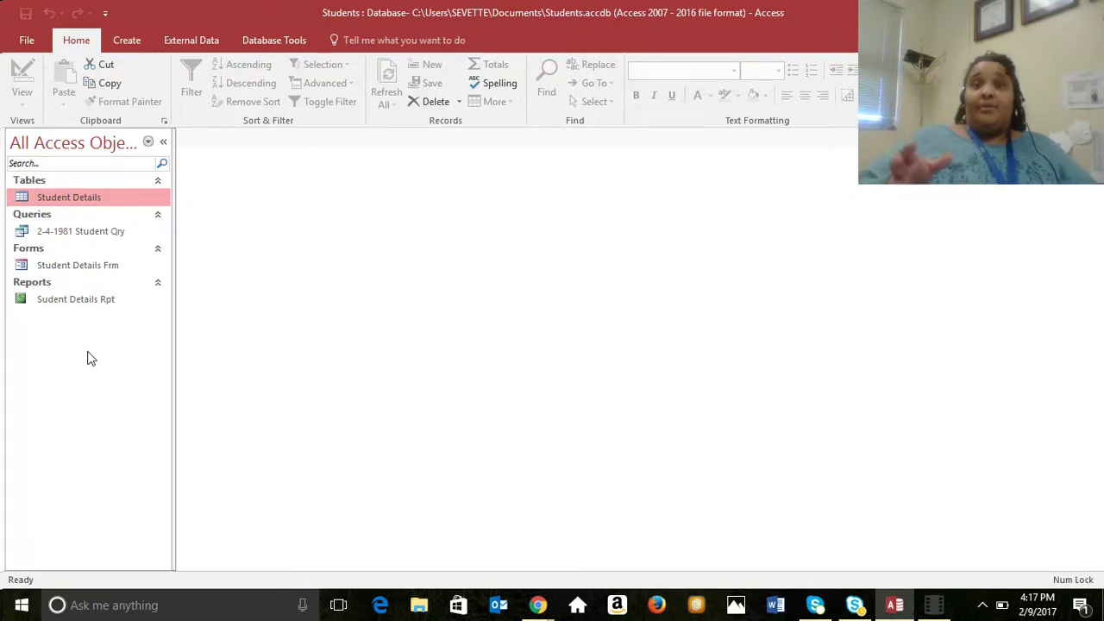
# - Open the Student Details Frm form and check the status bar descriptions for the First Name, Street Address and Postal Code fields
pyautogui.doubleClick(97, 268)
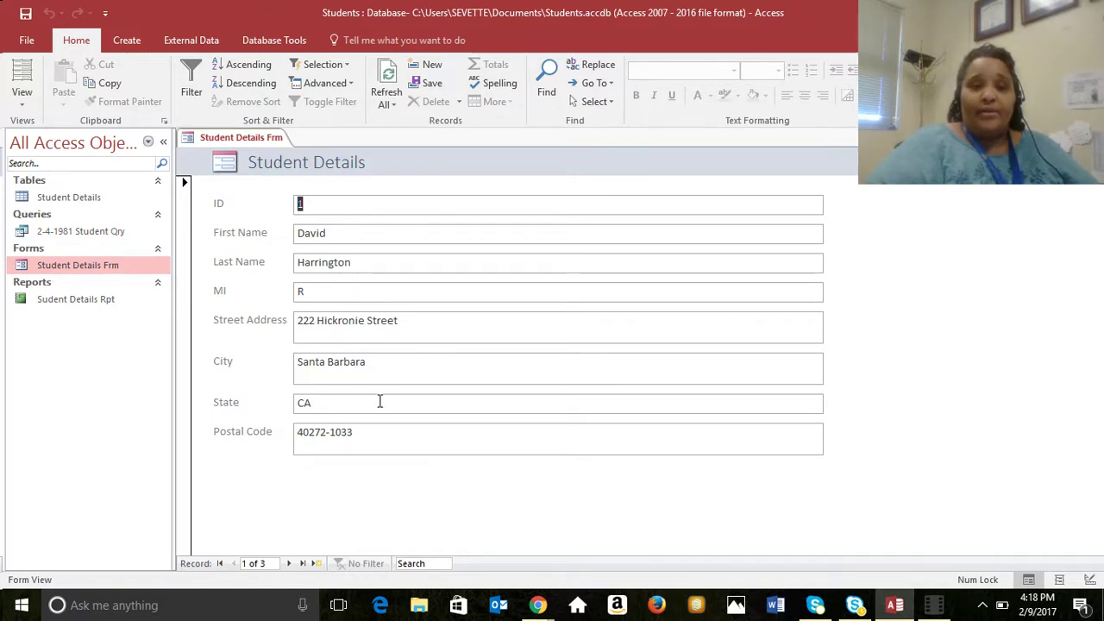
pyautogui.click(394, 238)
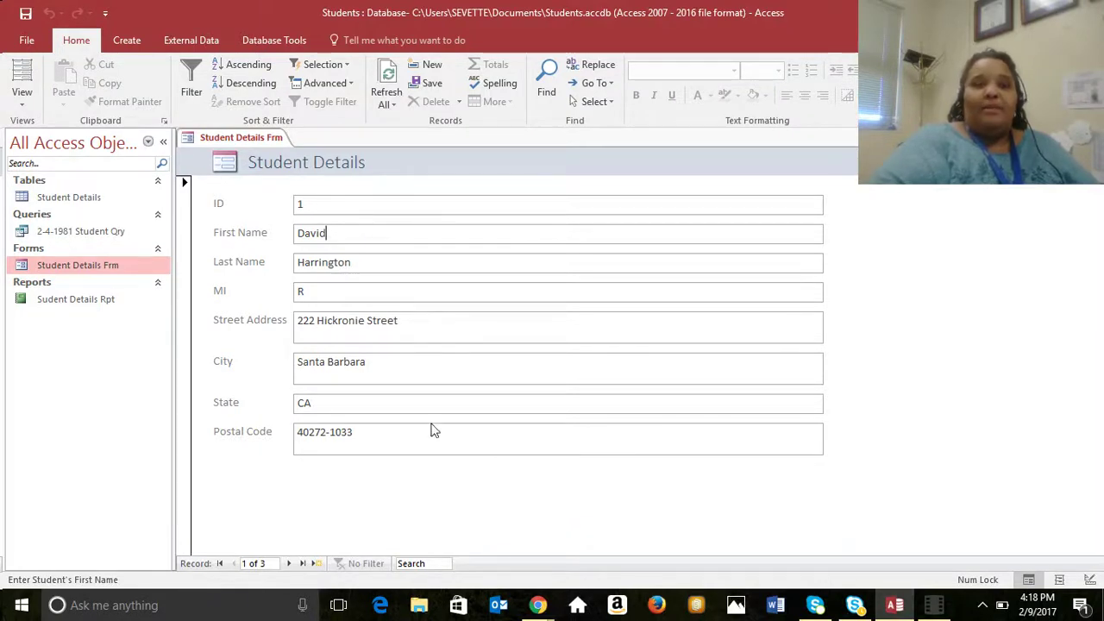
pyautogui.click(427, 322)
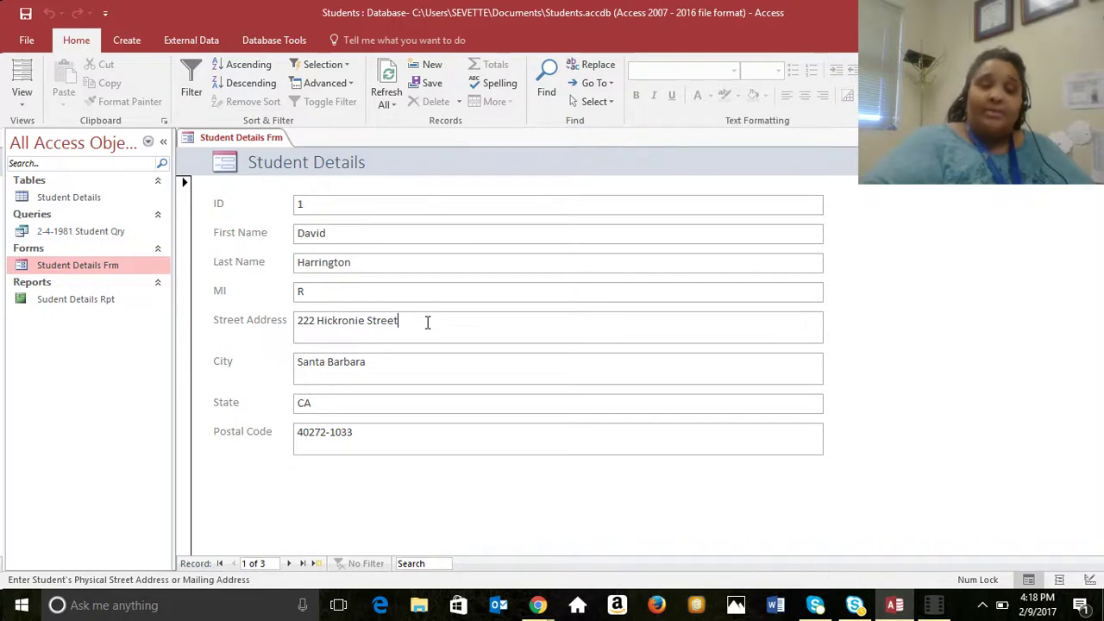
pyautogui.click(421, 439)
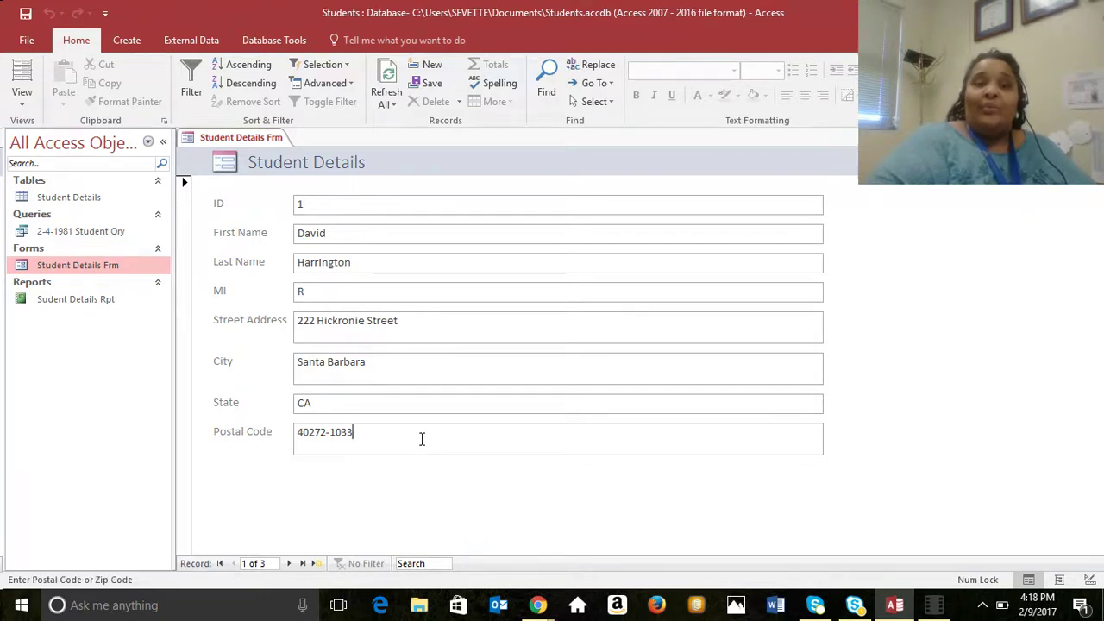